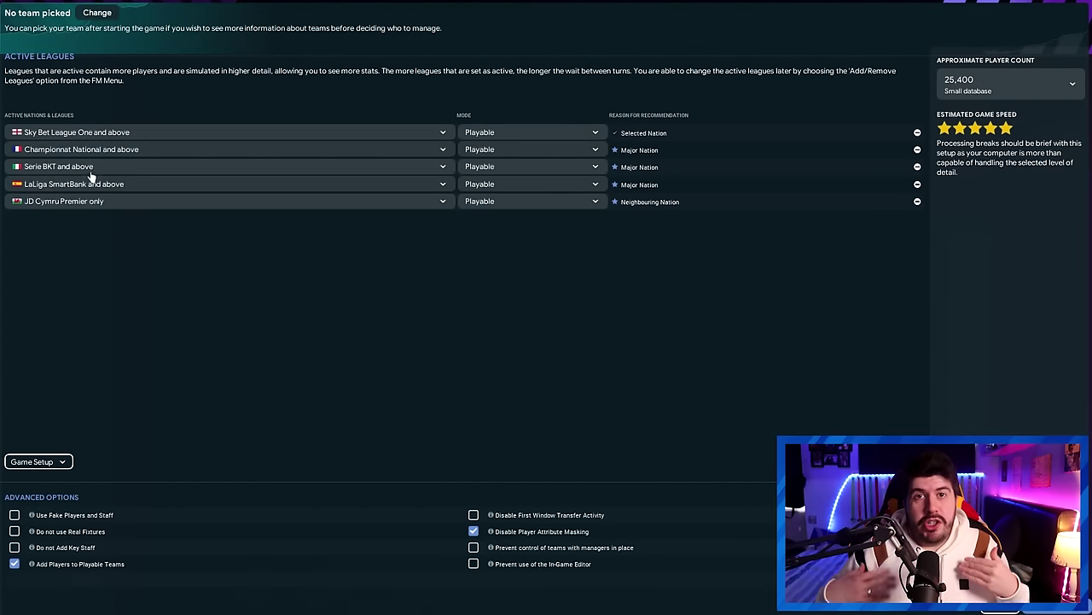
- Set Italy's active leagues to Serie C and above and Wales's to JD Cymru North/South and above
click(92, 174)
click(111, 215)
click(119, 201)
click(119, 233)
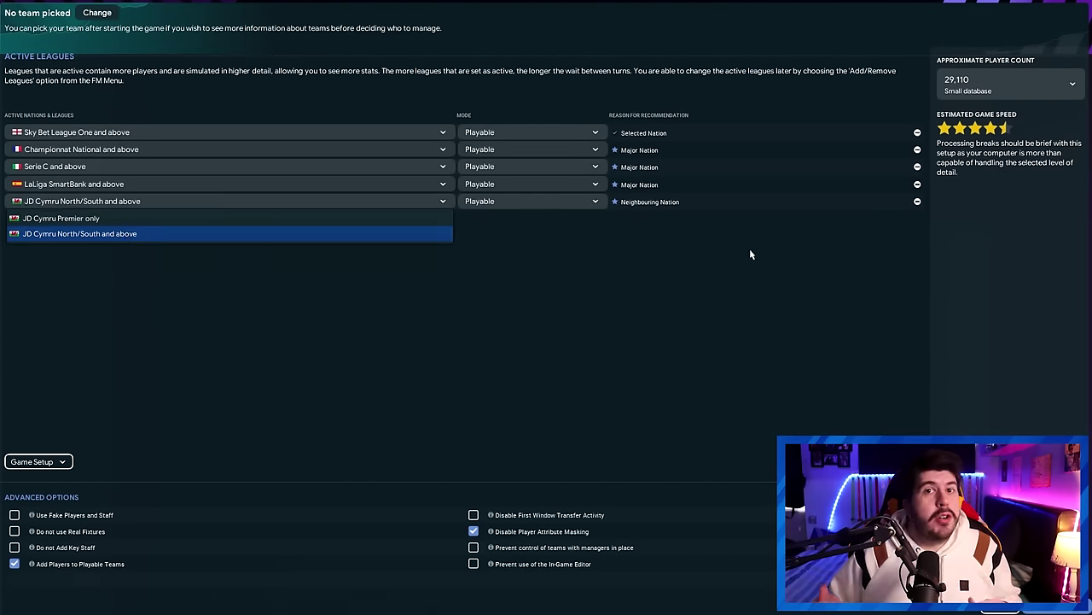
- Remove the Welsh league entry from the active leagues and open the database size choices
click(915, 205)
click(918, 201)
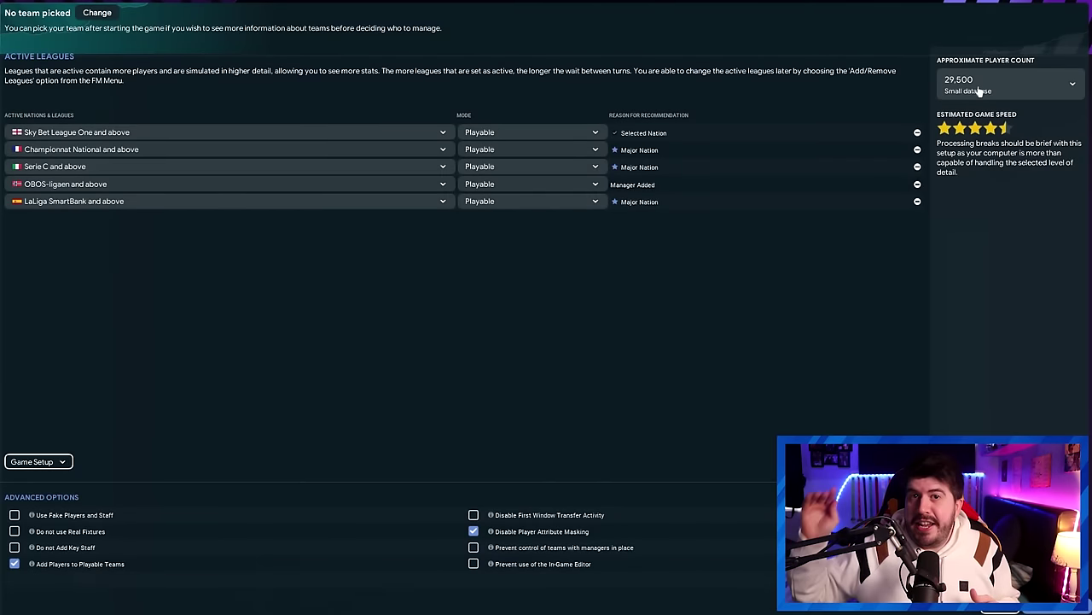
click(1008, 84)
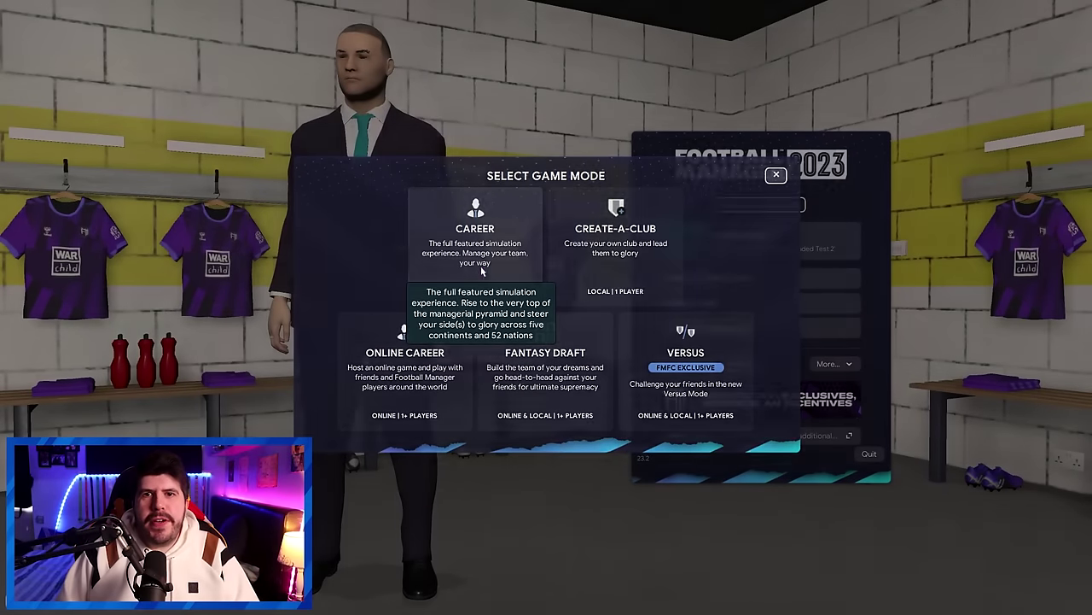
- Start a new Career game with the default Football Manager 2023 database and proceed to its advanced setup
click(480, 266)
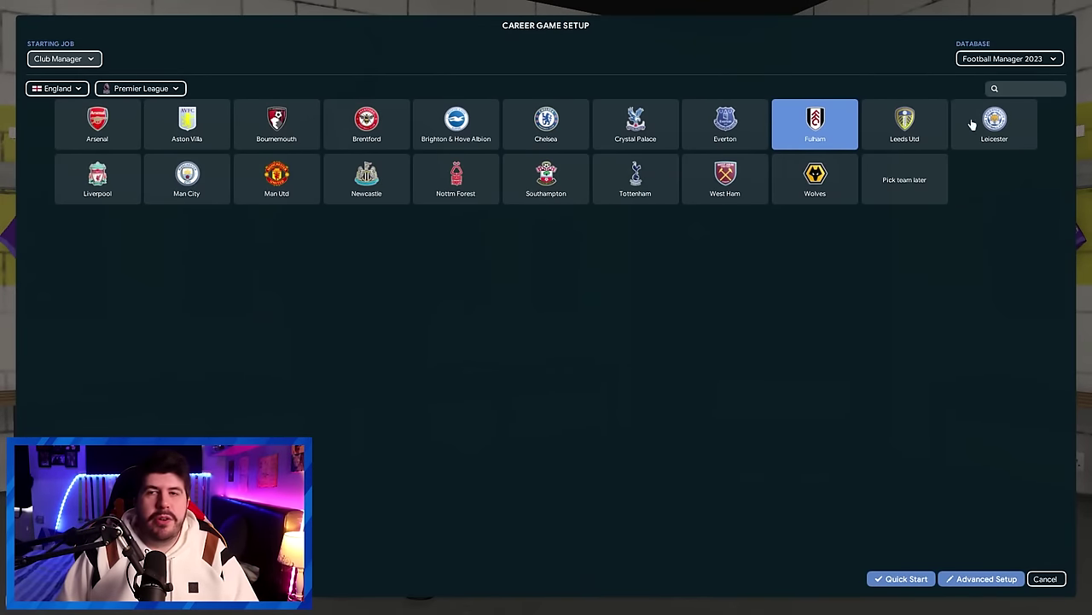
click(1015, 58)
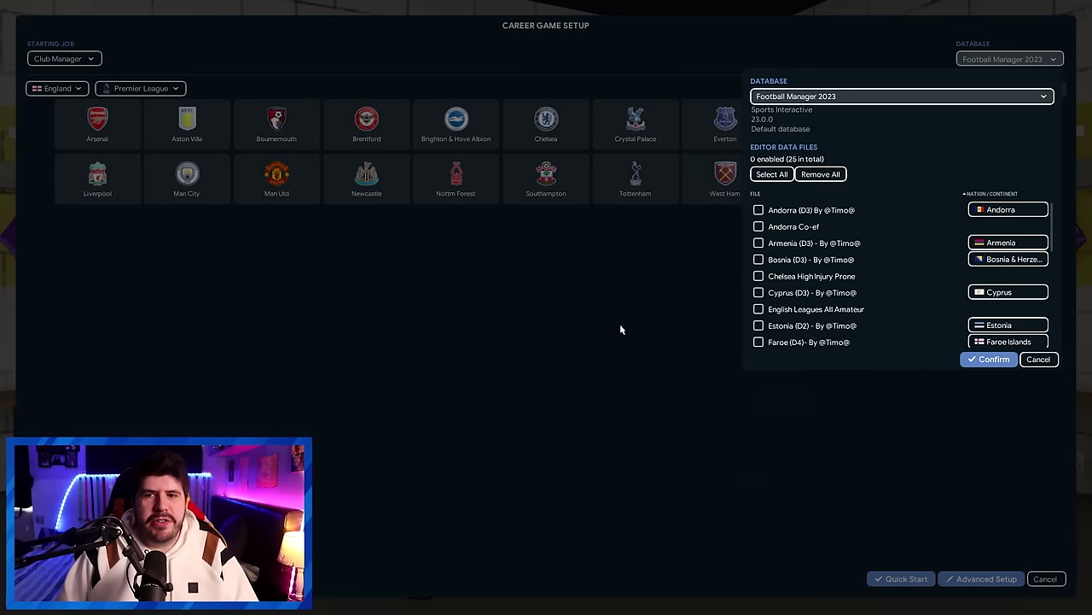
click(620, 329)
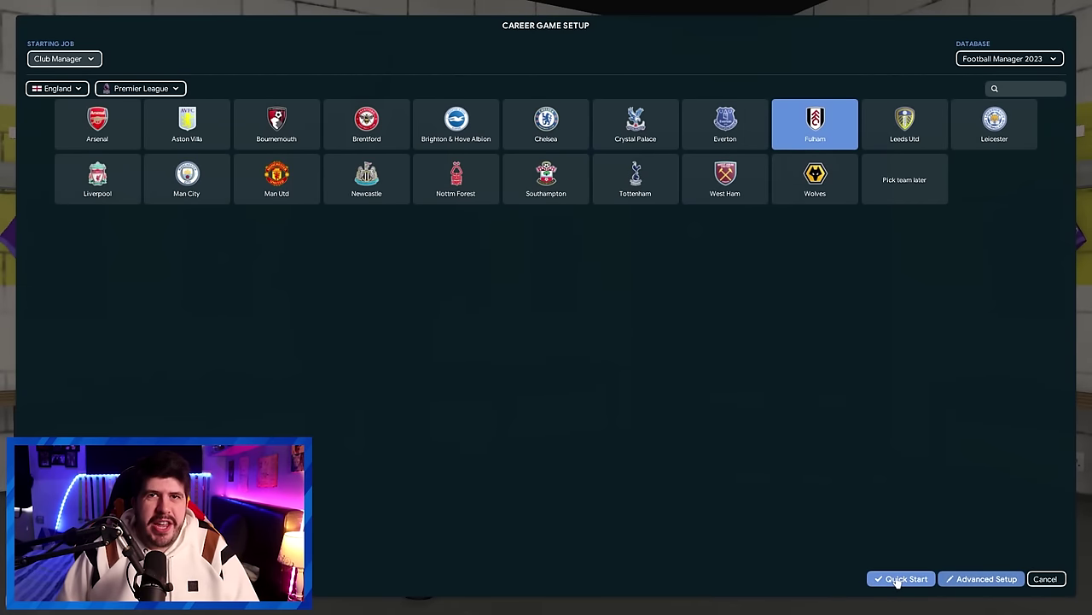
click(982, 578)
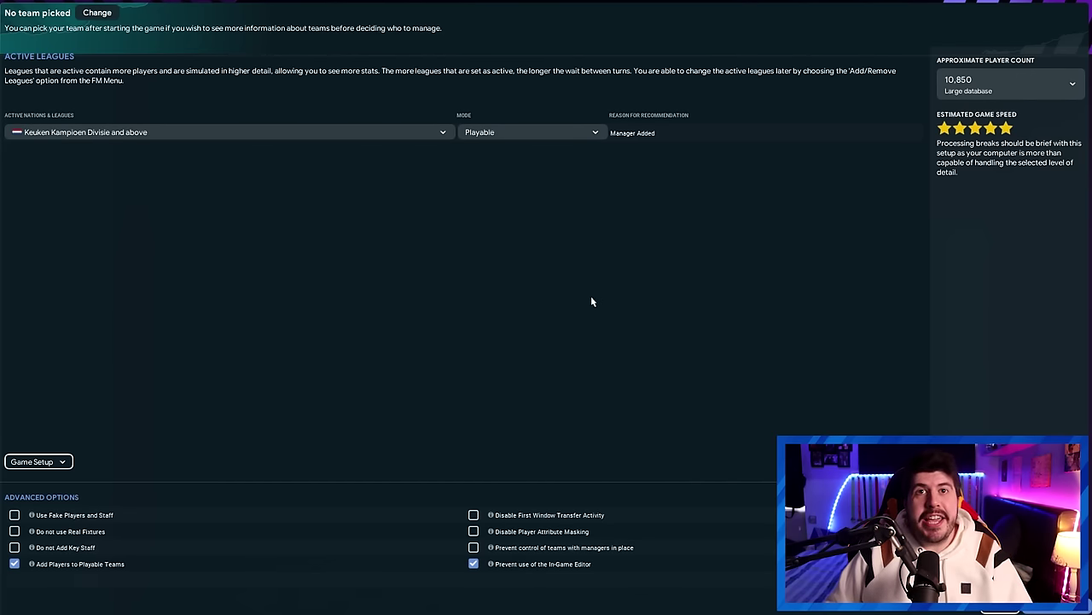
- Open the advanced database size customisation and add Europe as a continent
click(981, 92)
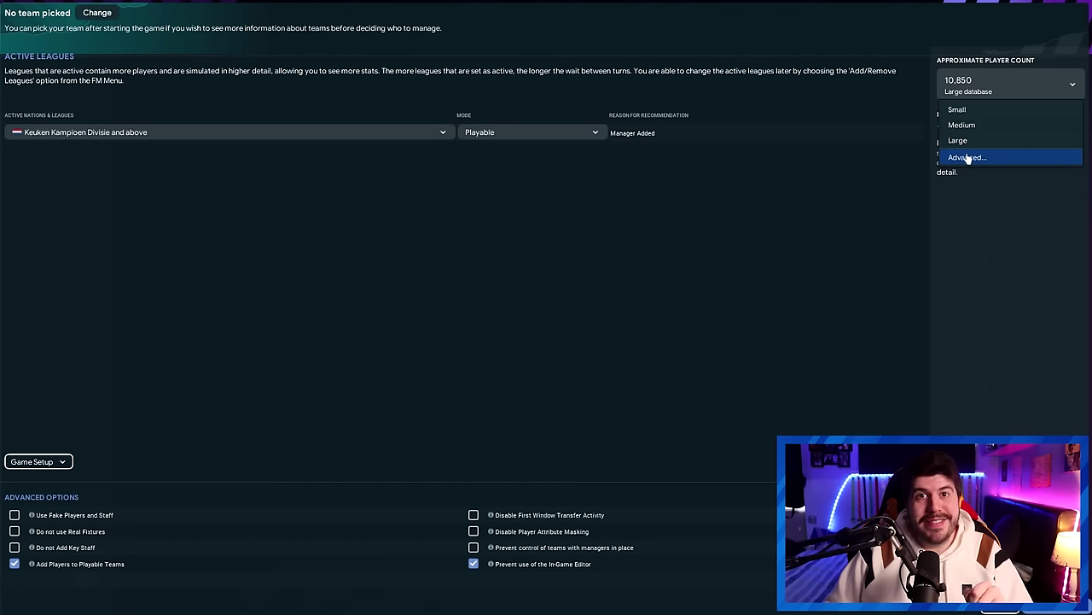
click(967, 158)
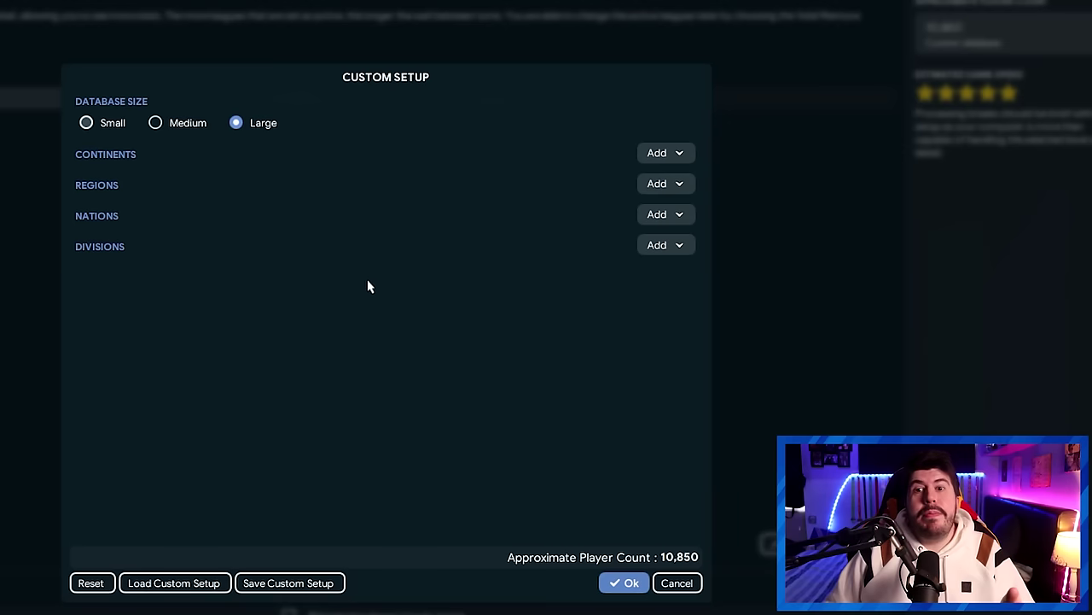
click(674, 153)
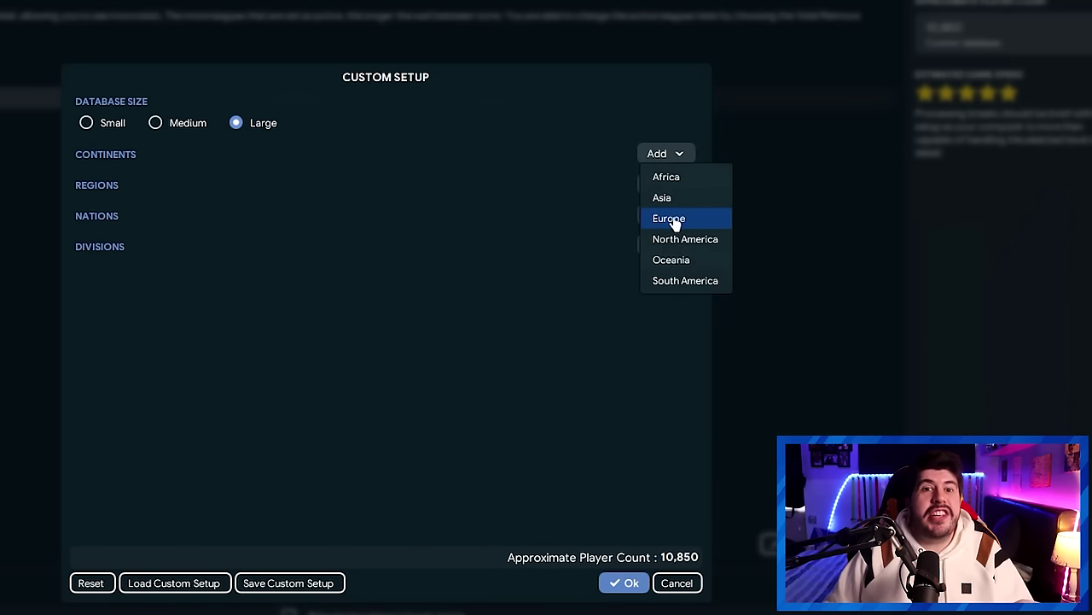
click(670, 219)
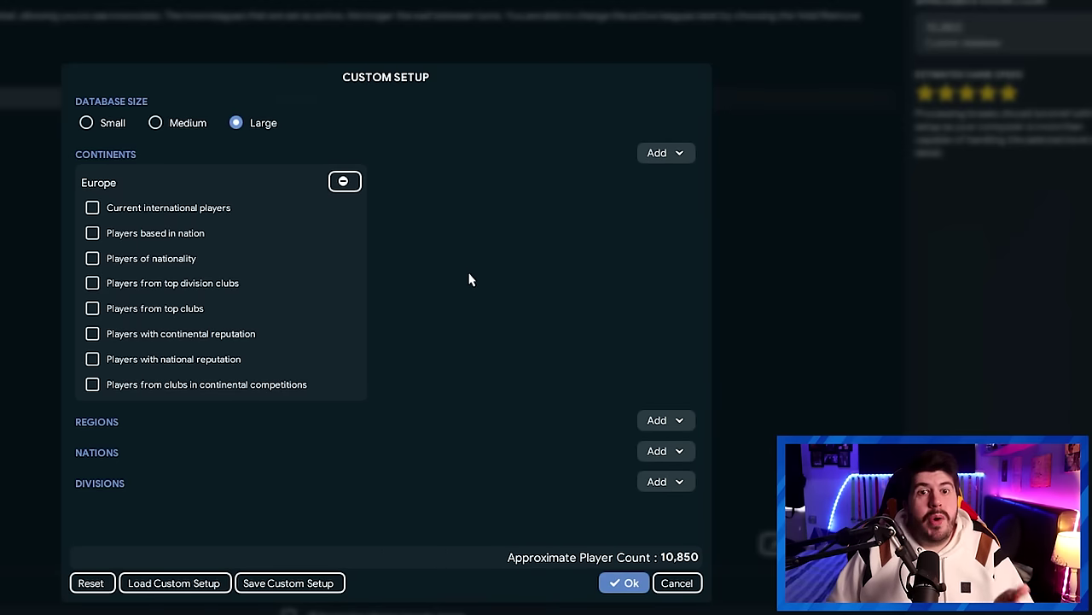
- Include Europe's current internationals, players from continental competition clubs, top division clubs and top clubs, and players with continental reputation
click(92, 210)
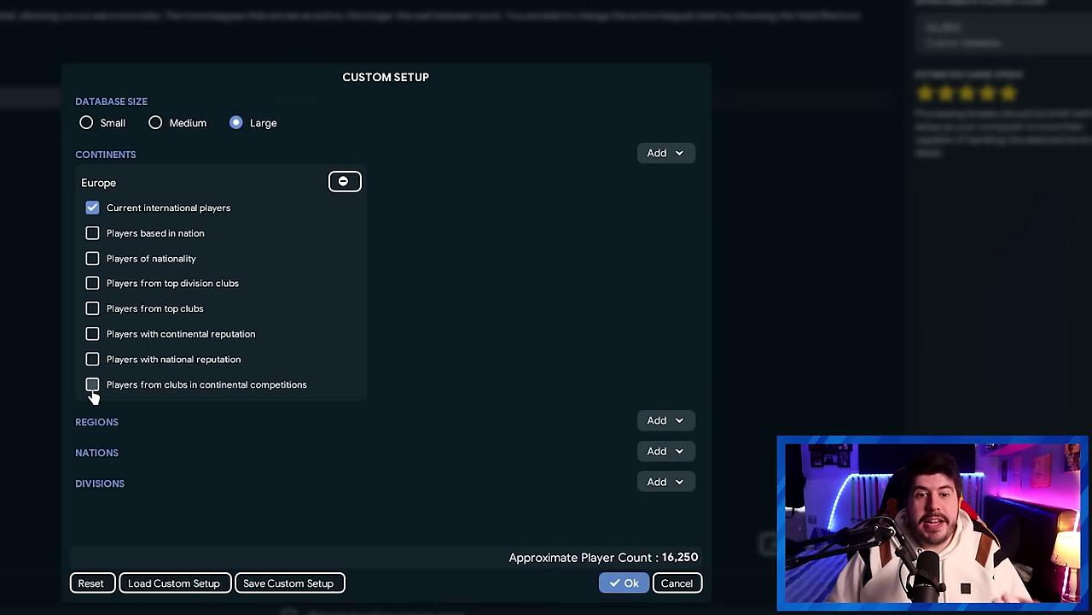
click(93, 385)
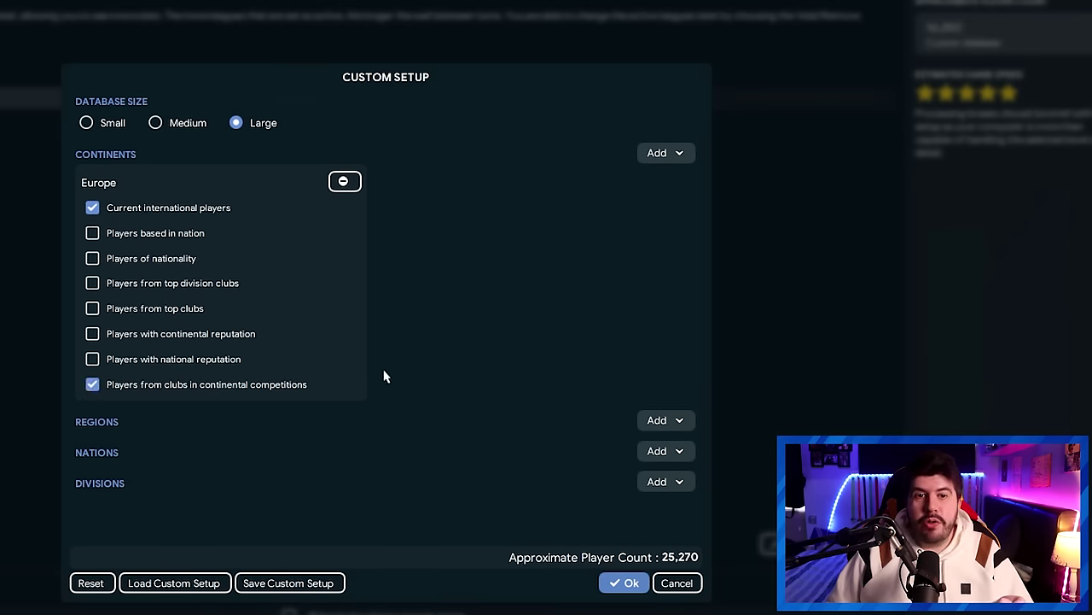
click(92, 284)
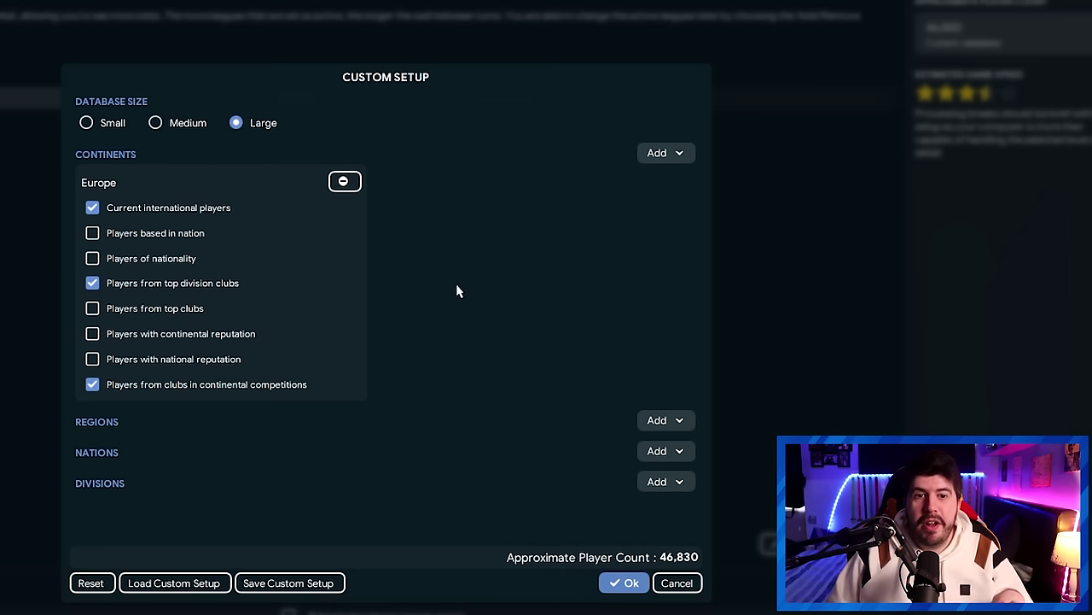
click(92, 308)
click(92, 334)
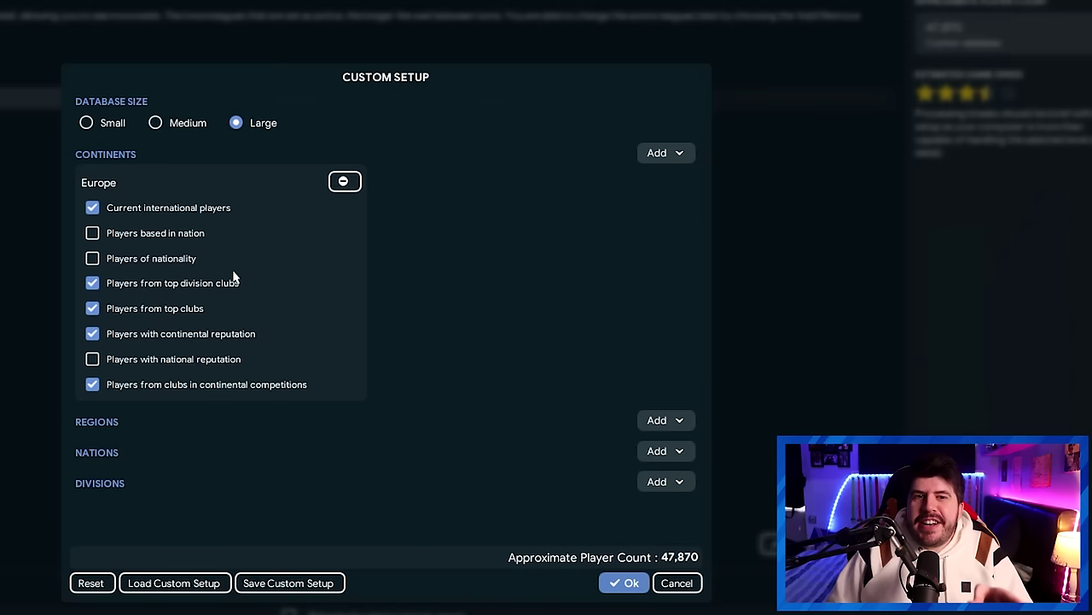
- Try including players of nationality for Europe, clear that option again, and look at the other continents on offer
click(92, 259)
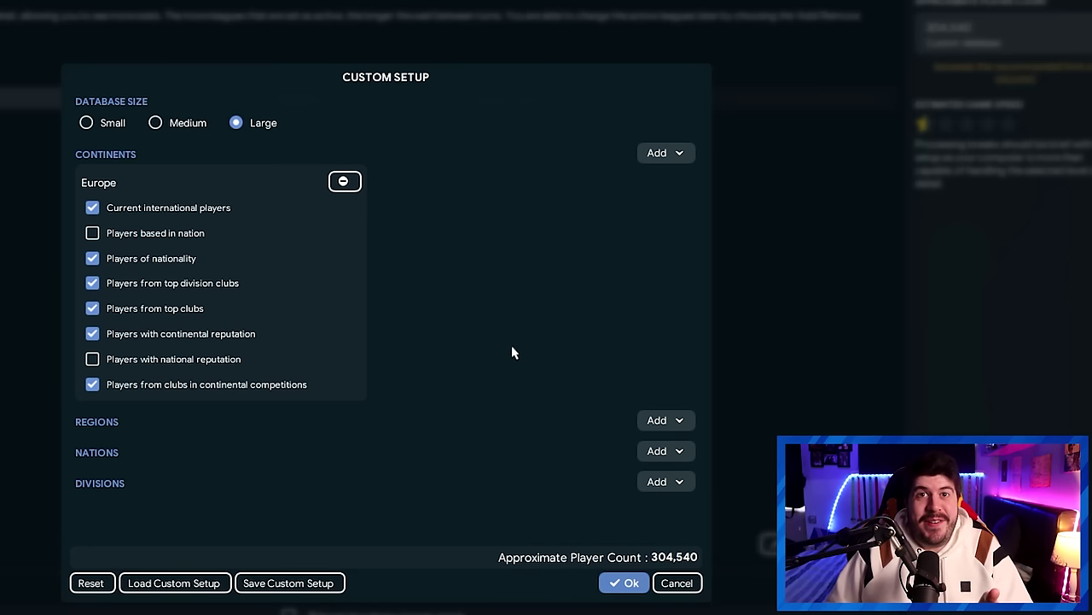
click(92, 258)
click(651, 153)
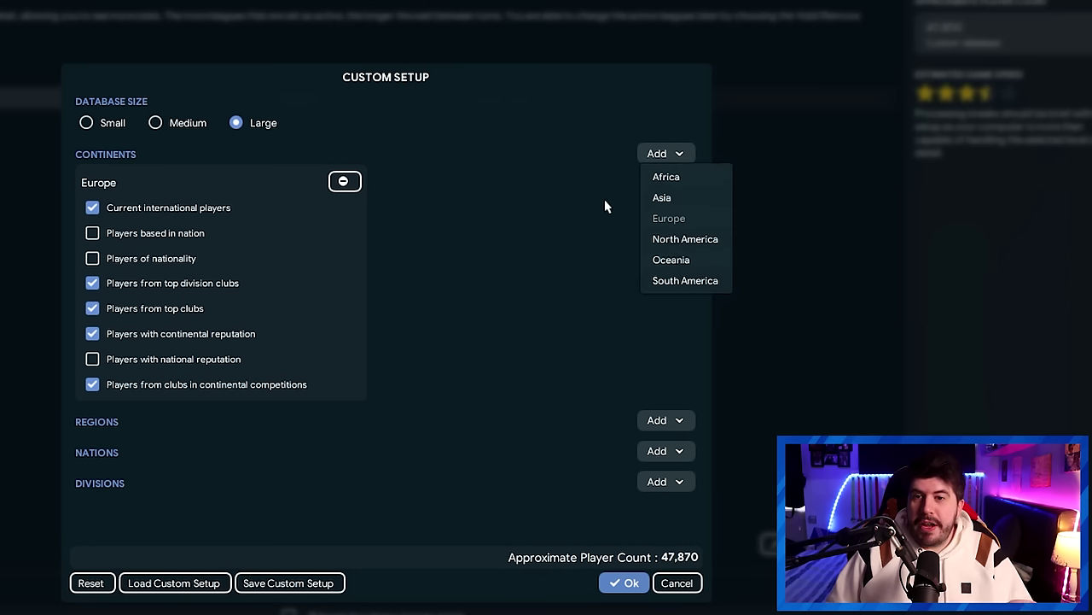
click(487, 146)
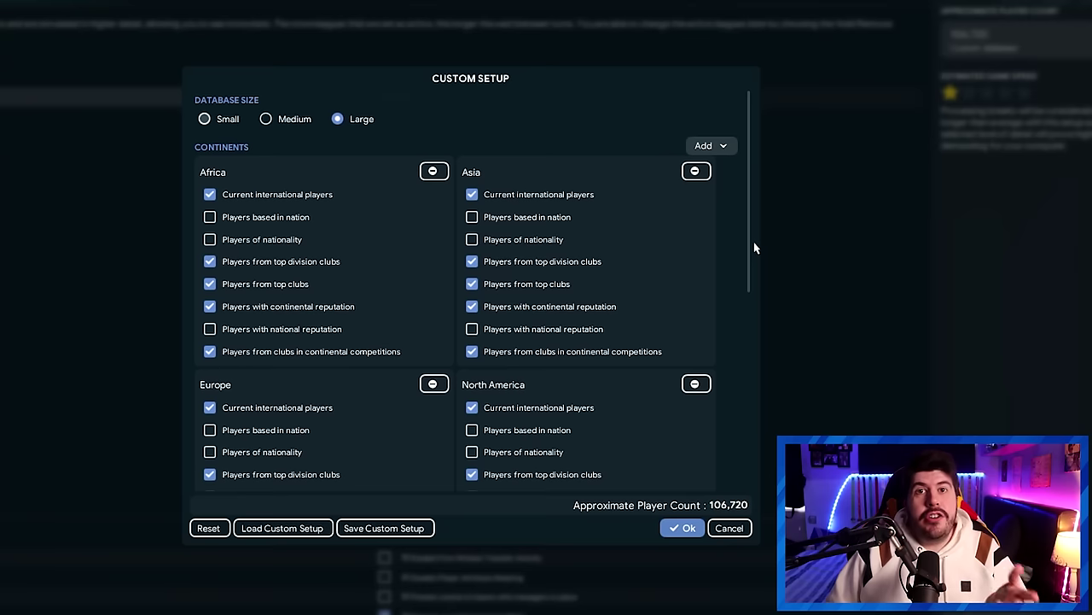
- Load the saved custom database setup "Optimal Setup" from the db setups folder and review its continent options
drag(750, 224, 743, 190)
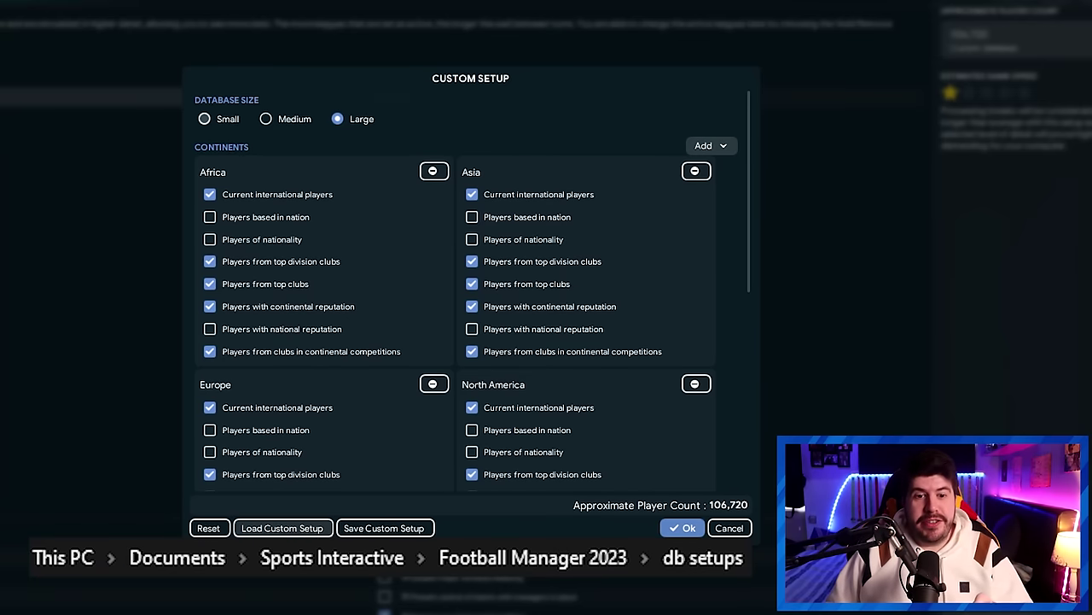
click(291, 529)
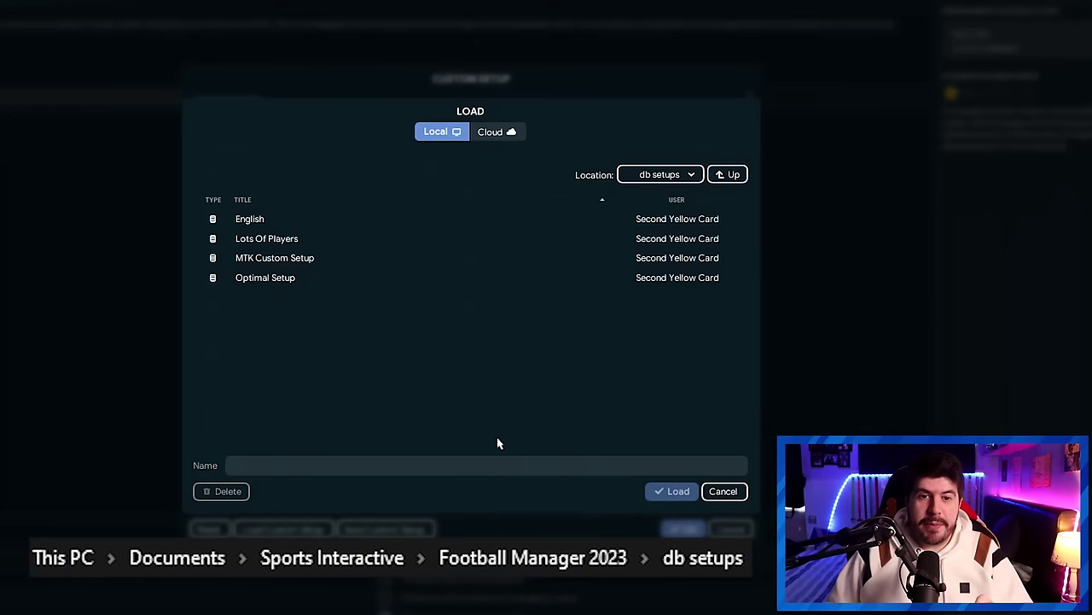
click(331, 282)
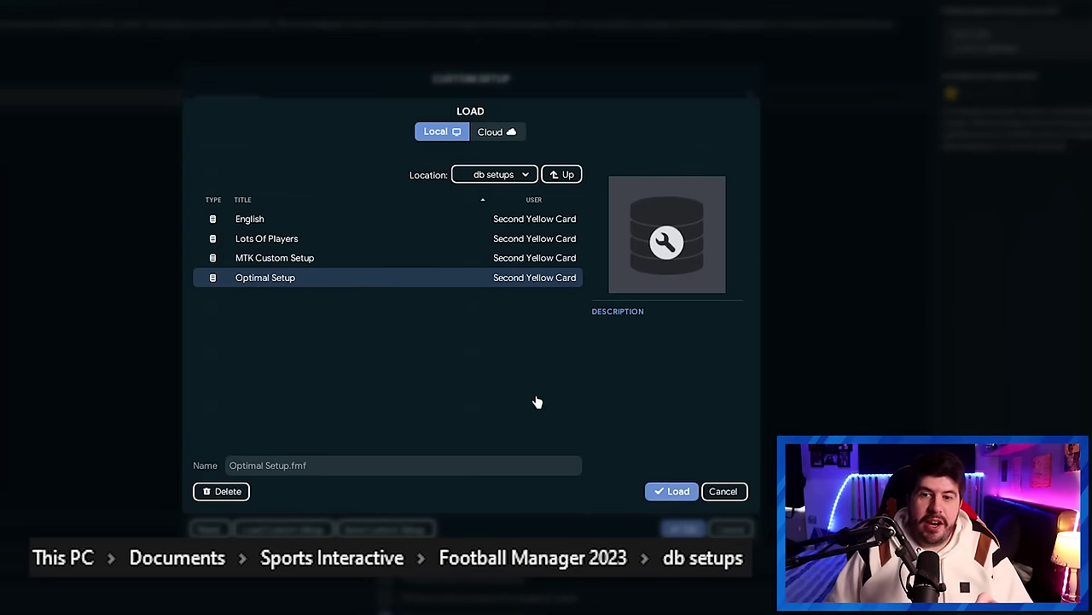
click(673, 491)
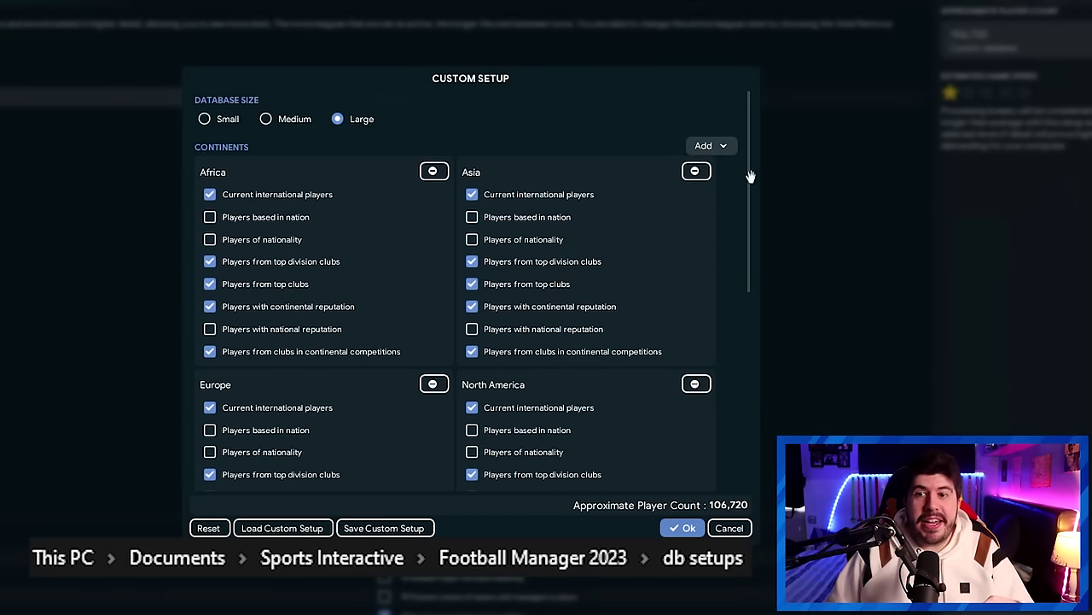
drag(747, 180, 631, 122)
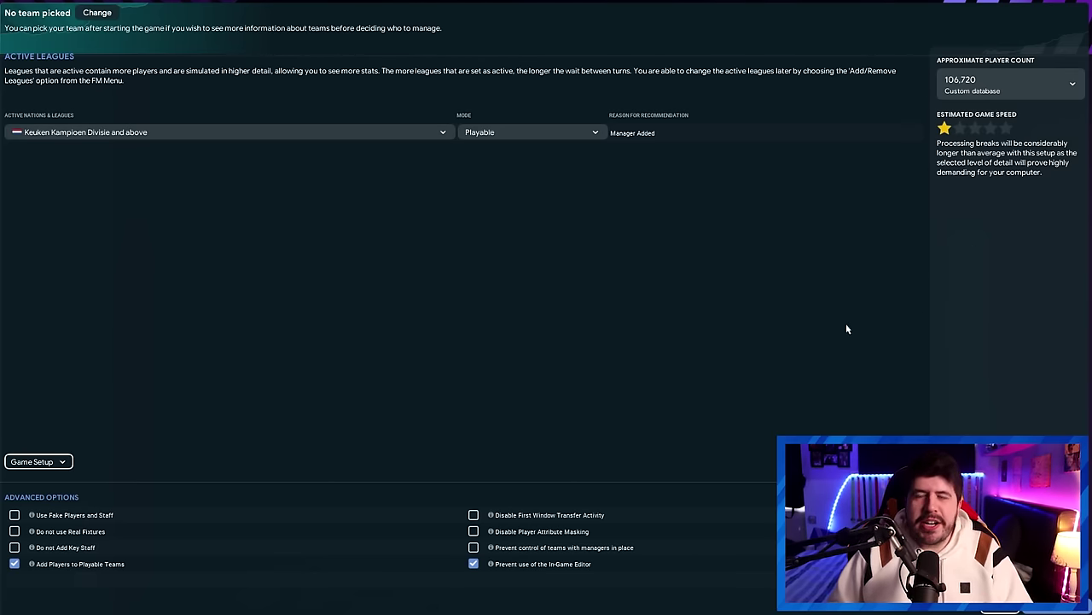
mouse_move(947, 133)
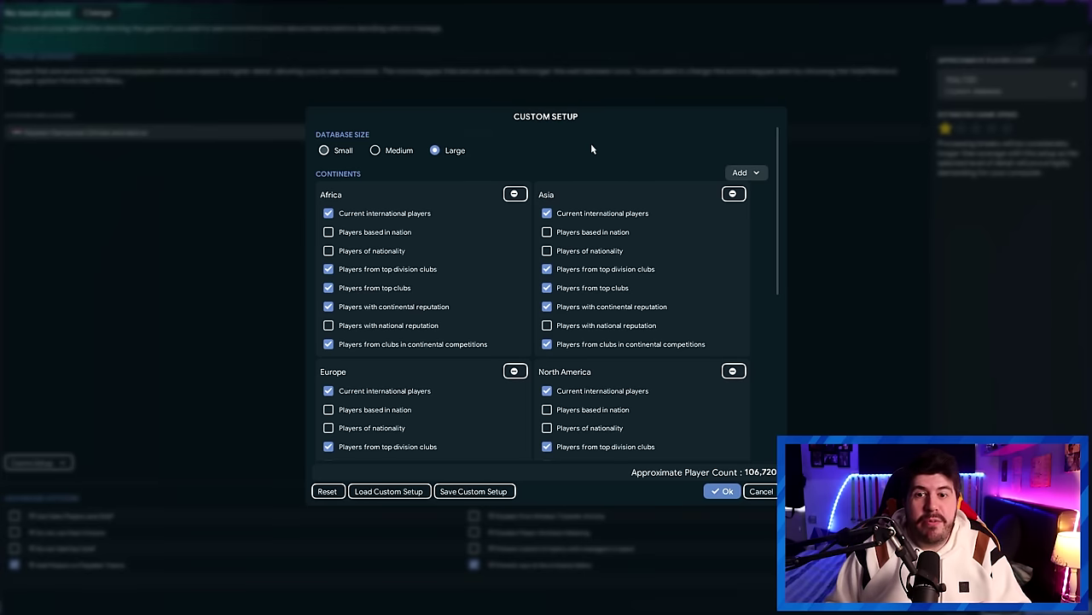
key(Return)
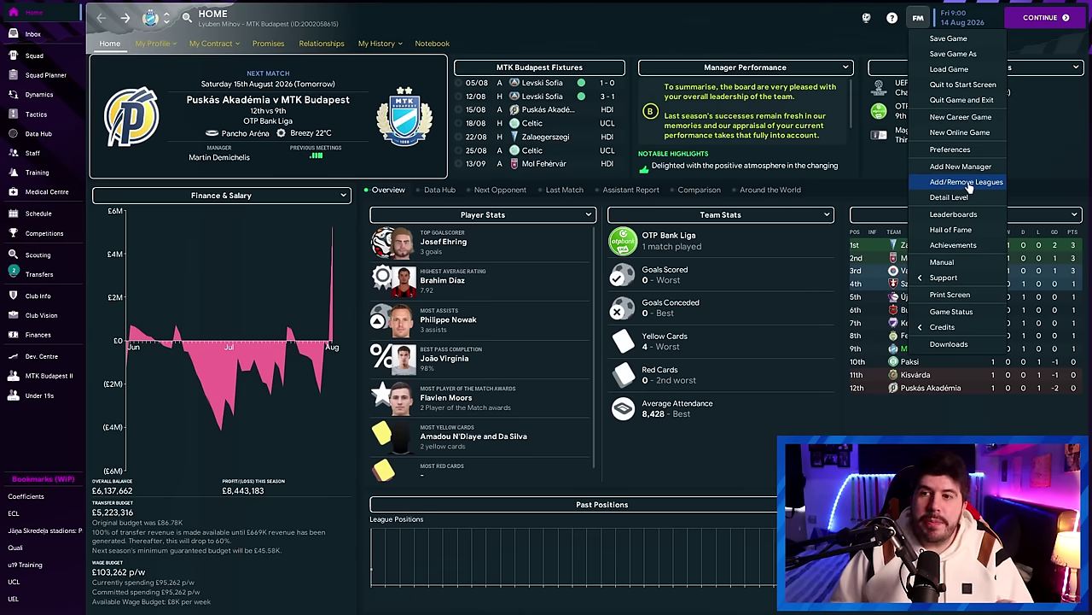
- Open the league management of the MTK save and choose a mode for the pending England leagues
click(970, 183)
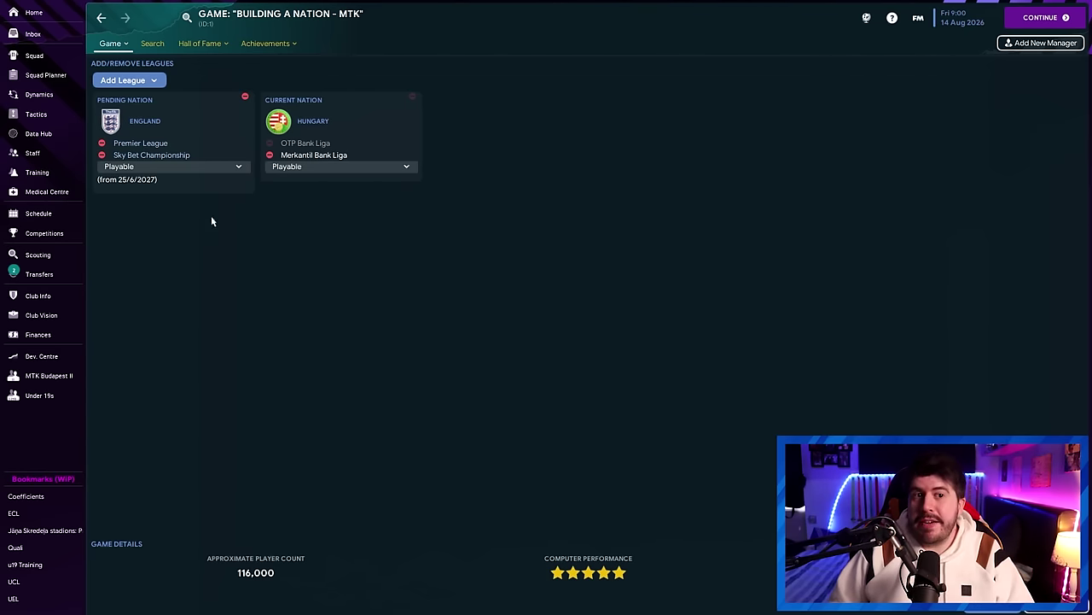
click(189, 166)
click(130, 215)
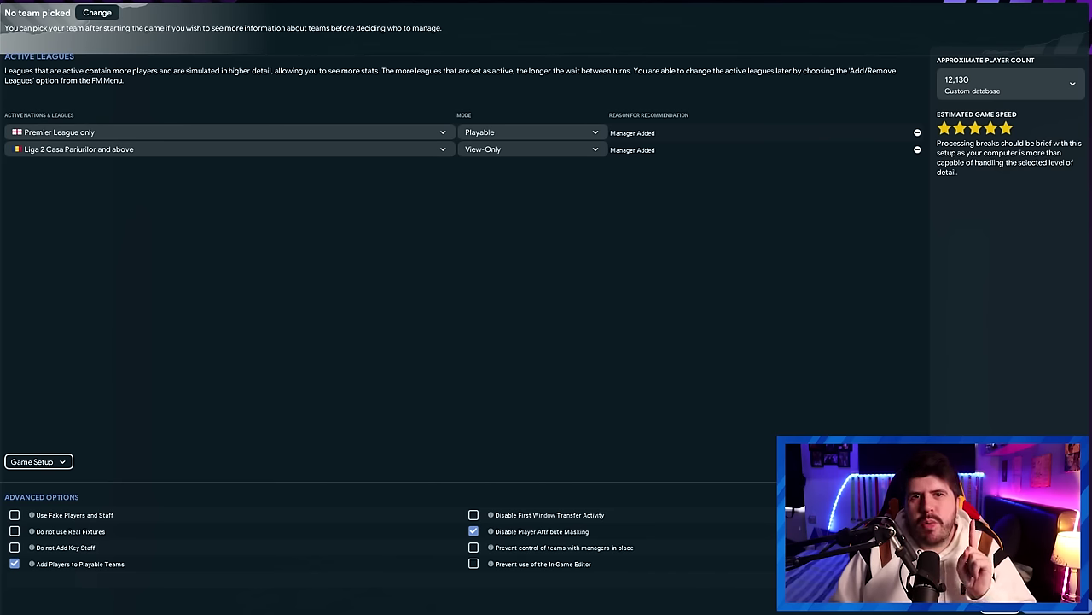
- Open the advanced custom database setup for the Premier League and Romania game and start adding a division
click(994, 84)
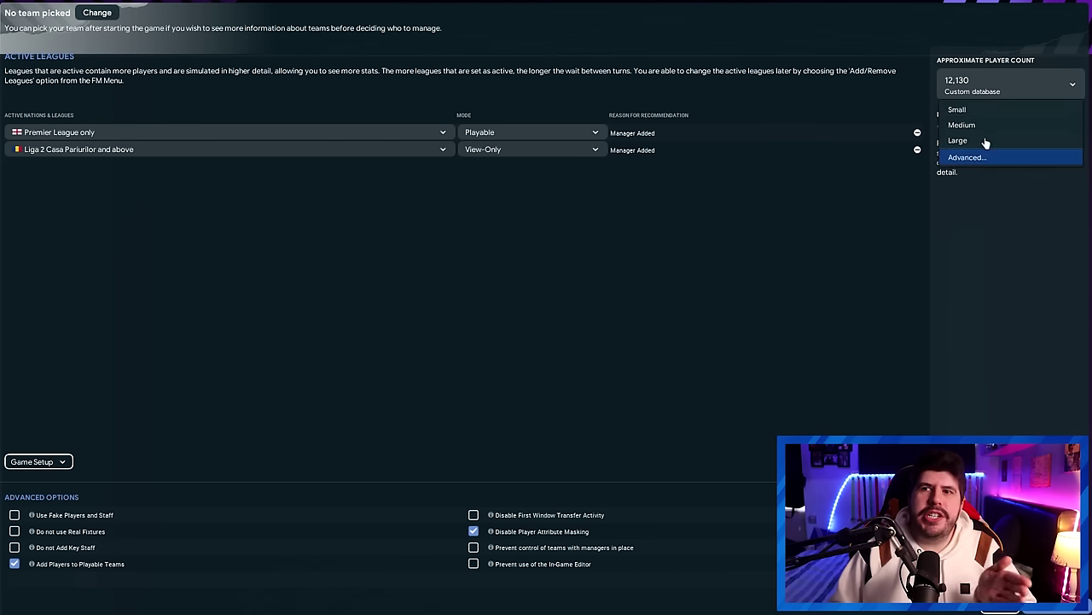
click(978, 157)
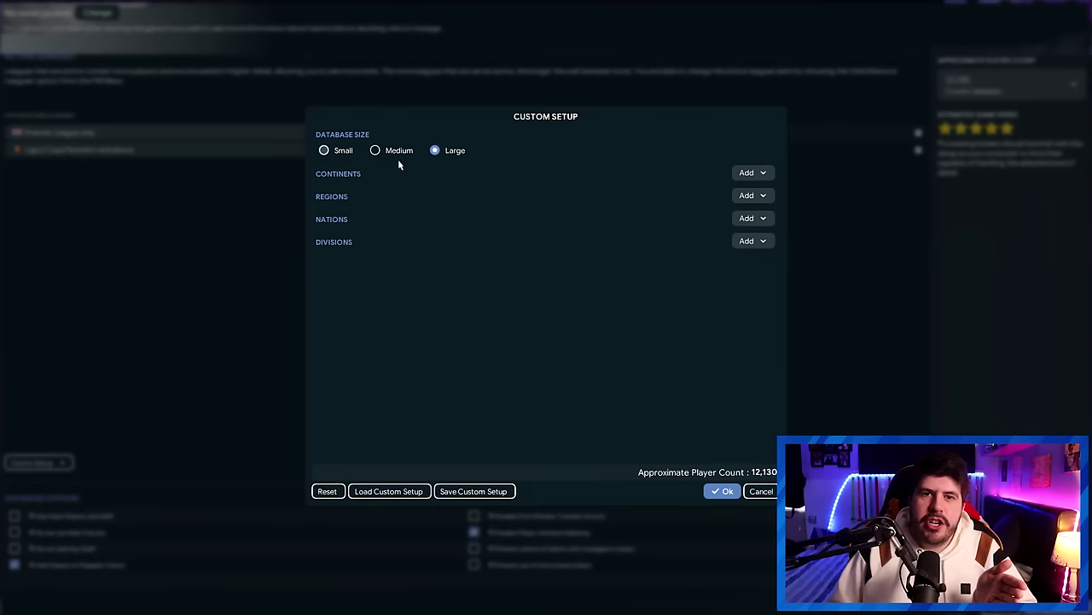
click(751, 241)
click(764, 285)
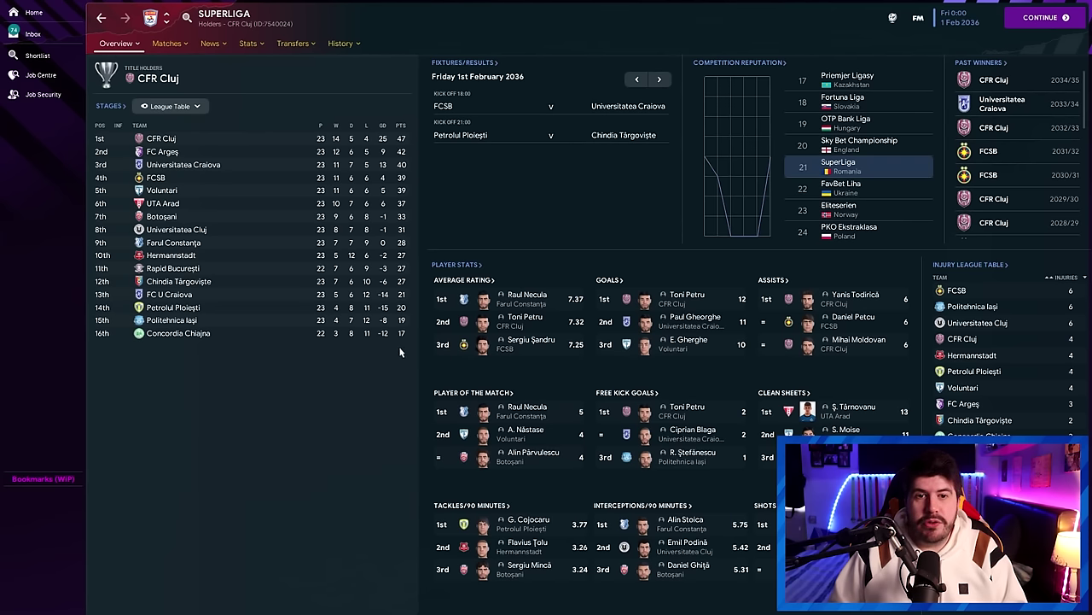
- Review the squad contracts of CFR Cluj, U Craiova 1948 Club Sportiv, U Craiova 1948 SA and FC Argeş
click(253, 137)
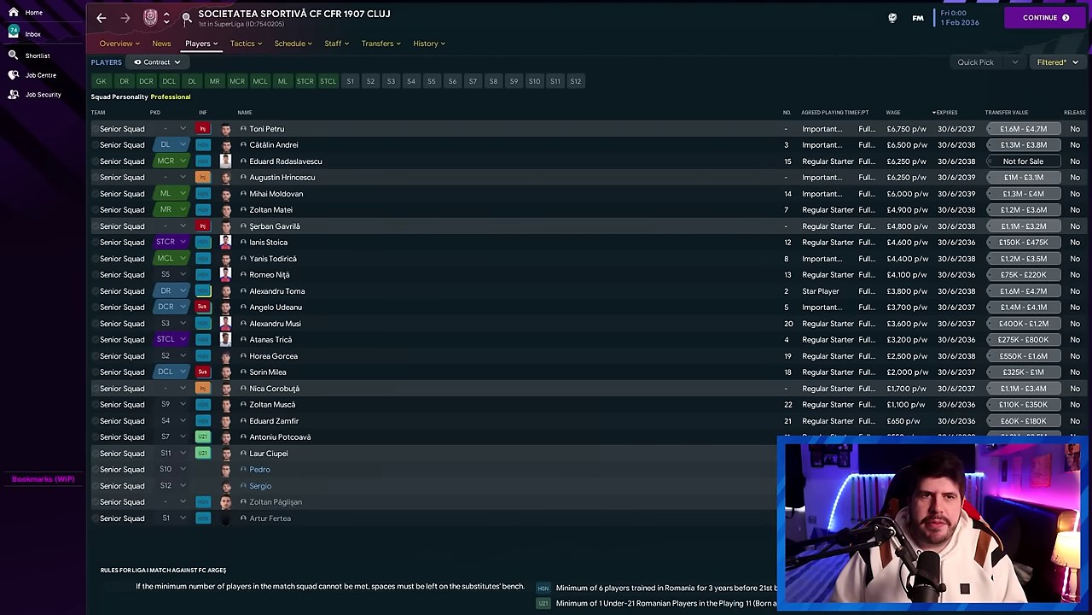
click(167, 24)
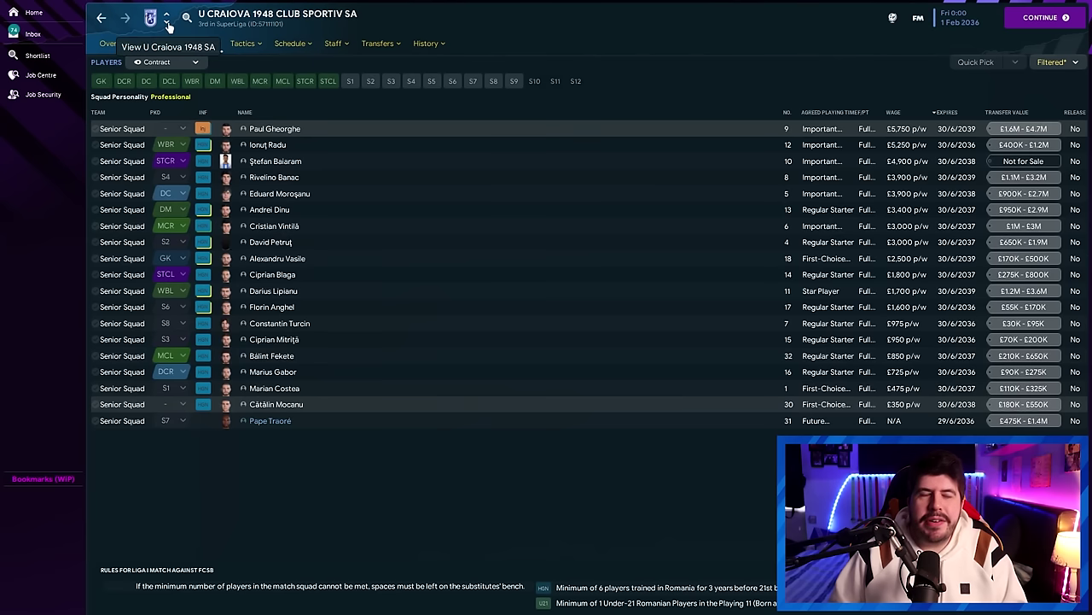
click(168, 24)
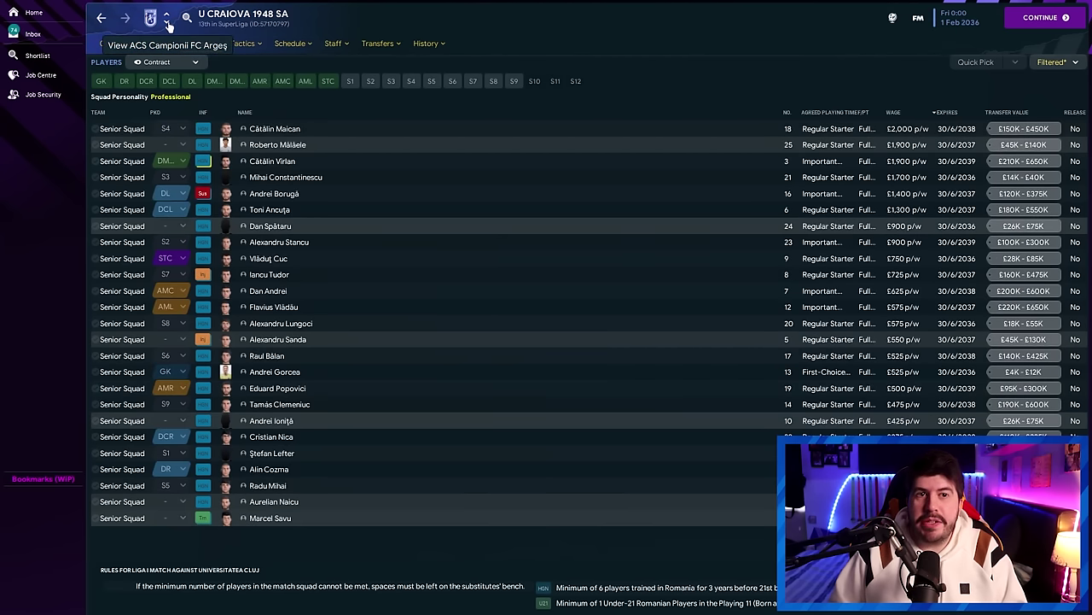
click(168, 24)
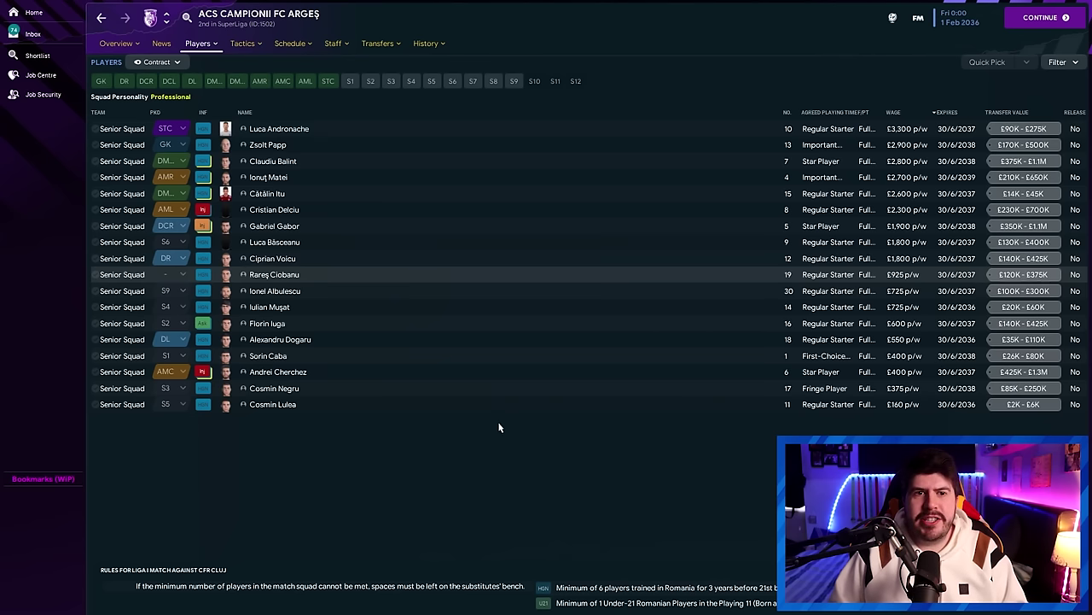